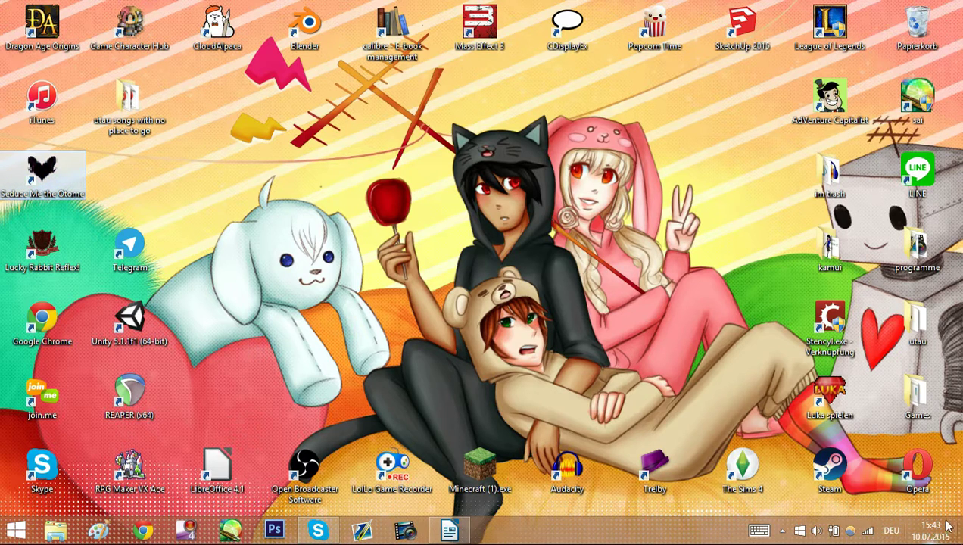
Step: Open the Control Panel from the Charms settings and go to Zeit, Sprache und Region
{"action": "mouse_move", "coordinate": [936, 537]}
{"action": "left_click", "coordinate": [922, 405]}
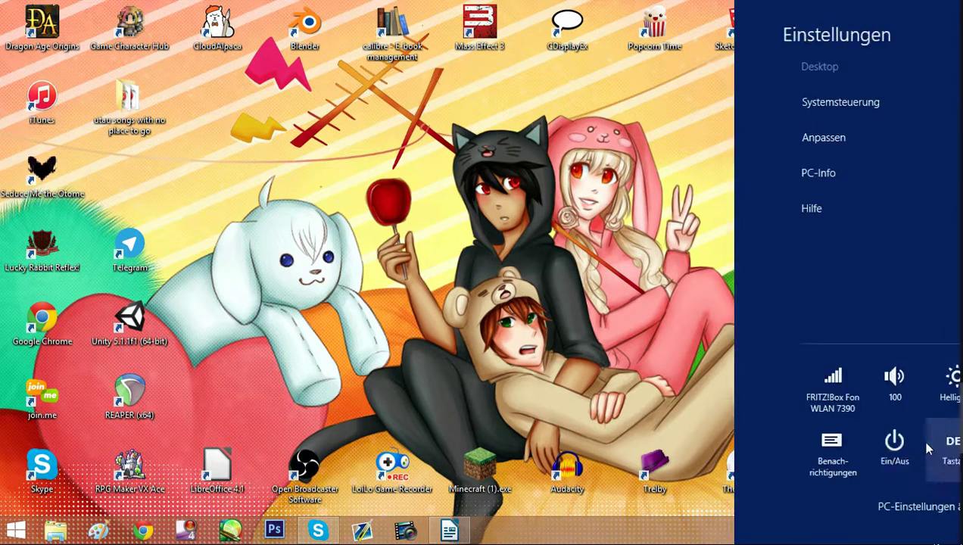
{"action": "left_click", "coordinate": [791, 112]}
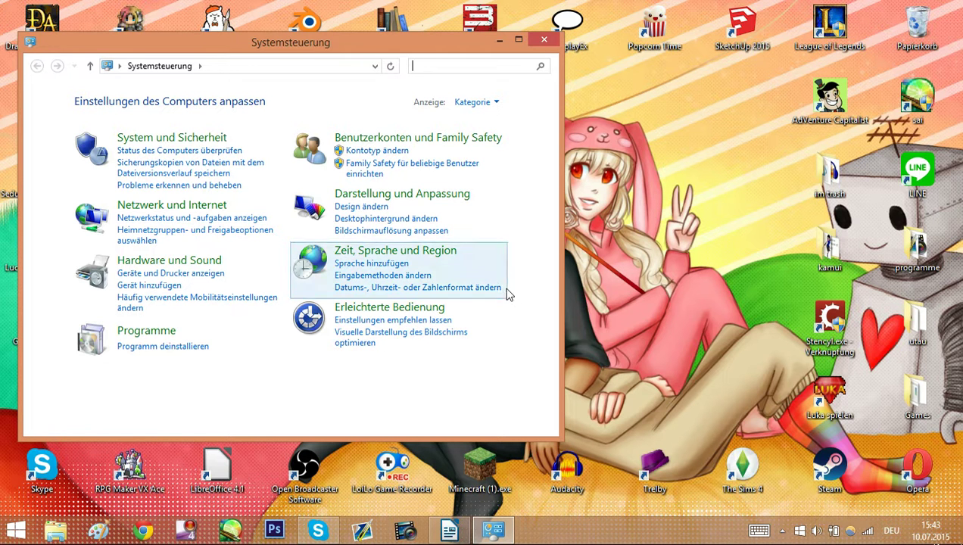
{"action": "left_click", "coordinate": [396, 252]}
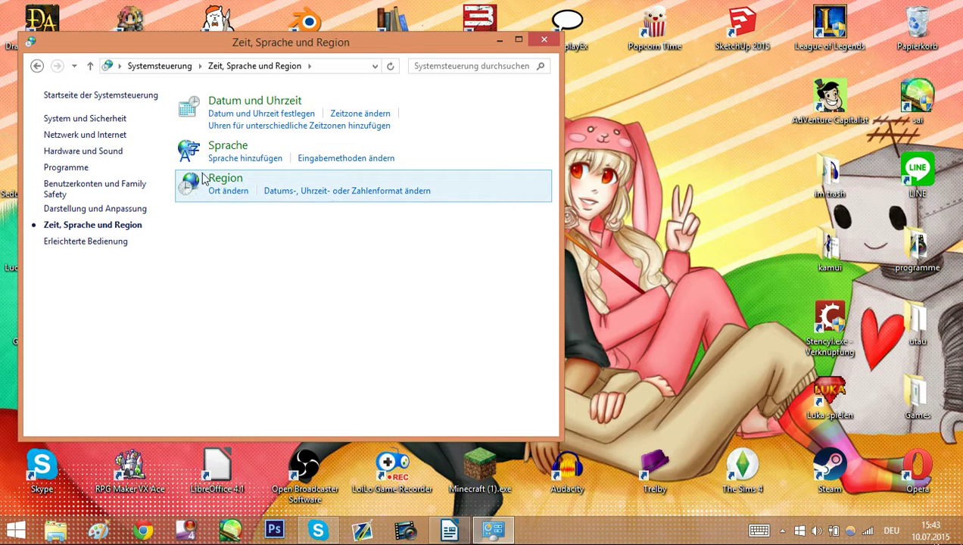
Step: Set Japan as the home location and confirm Japanisch (Japan) as the non-Unicode system locale
{"action": "left_click", "coordinate": [230, 192]}
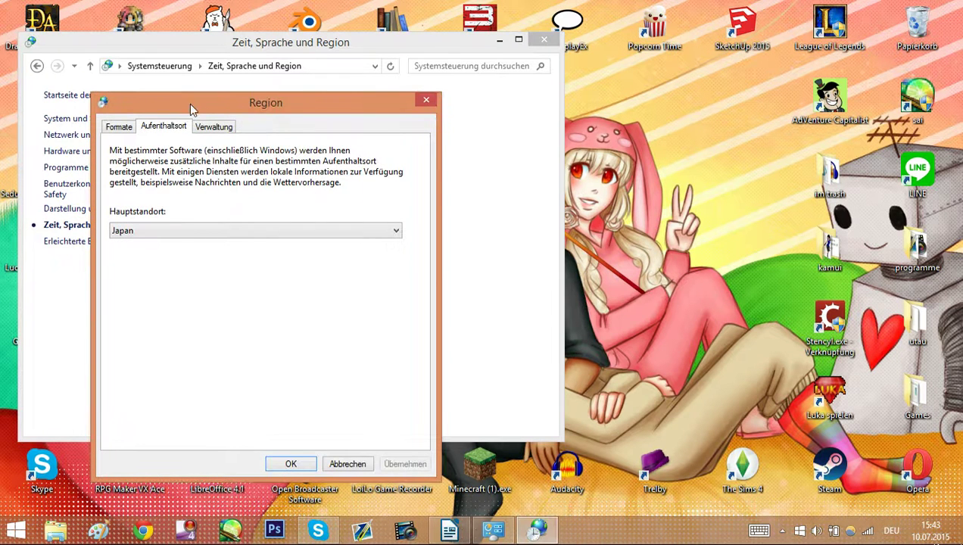
{"action": "left_click", "coordinate": [203, 129]}
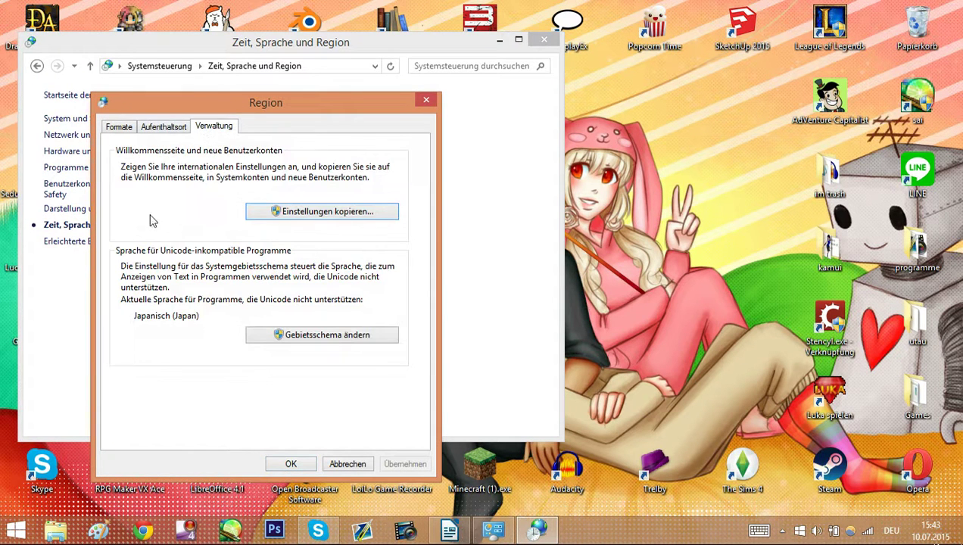
{"action": "left_click", "coordinate": [330, 337]}
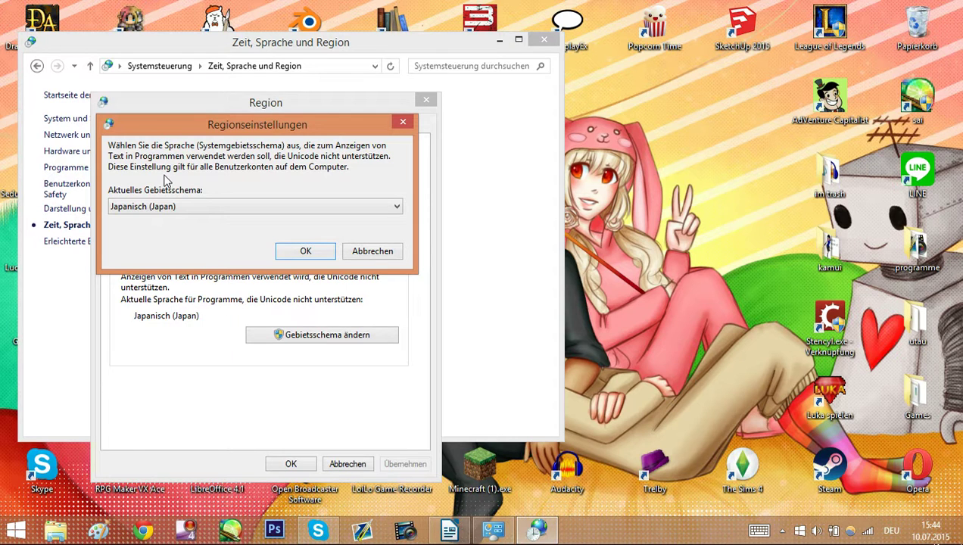
{"action": "left_click", "coordinate": [307, 252]}
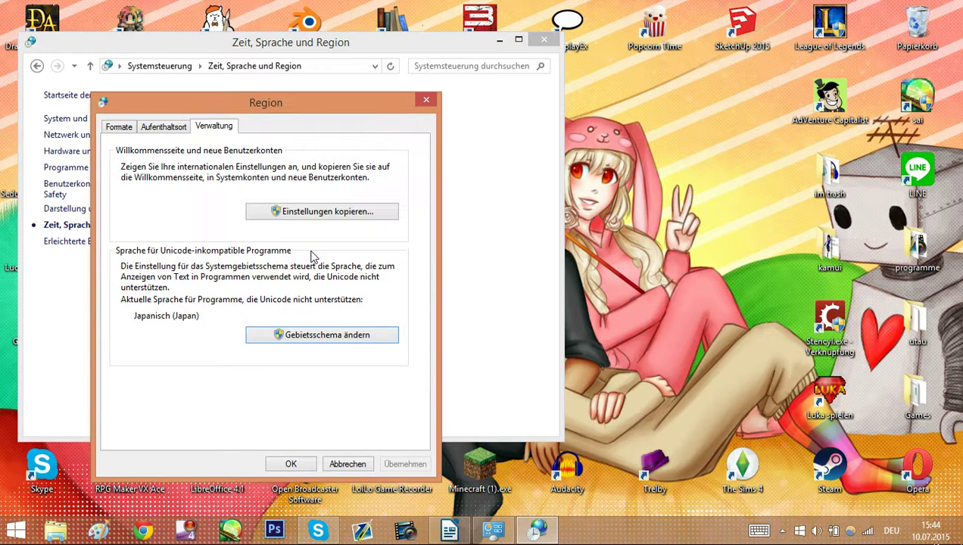
Step: Change the decimal separator in the number format settings to a dot
{"action": "left_click", "coordinate": [308, 460]}
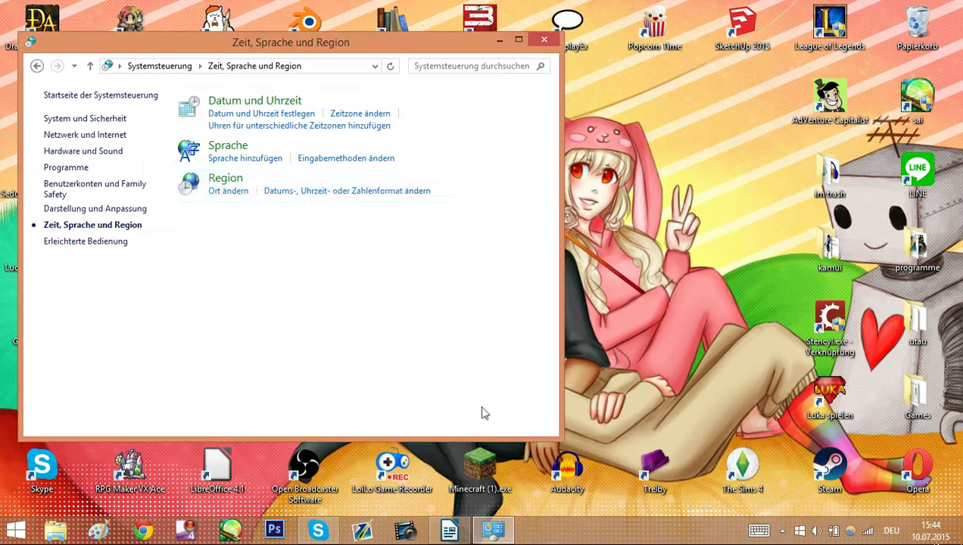
{"action": "left_click", "coordinate": [369, 193]}
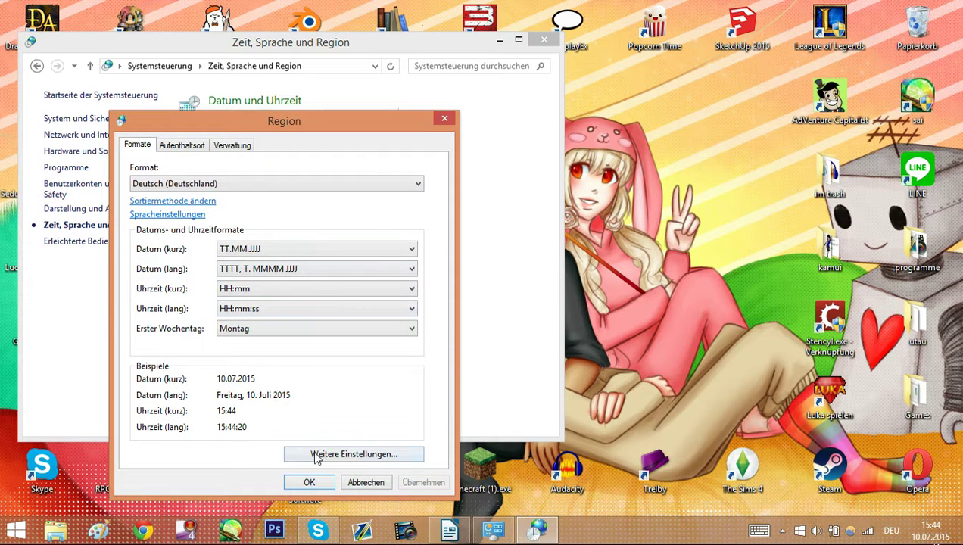
{"action": "left_click", "coordinate": [362, 455]}
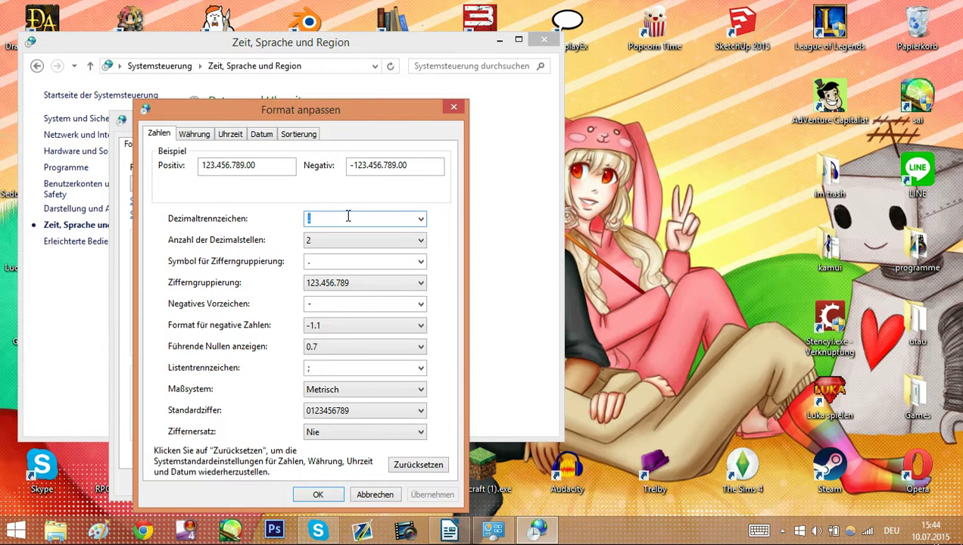
{"action": "type", "text": ","}
{"action": "left_click", "coordinate": [306, 261]}
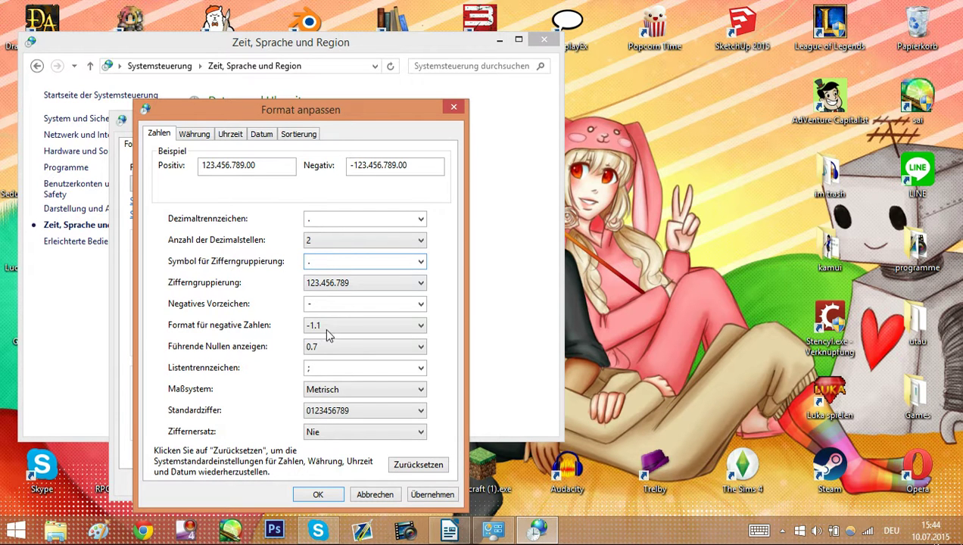
Step: Confirm the customised number format and close the Control Panel
{"action": "left_click", "coordinate": [322, 494]}
{"action": "left_click", "coordinate": [307, 484]}
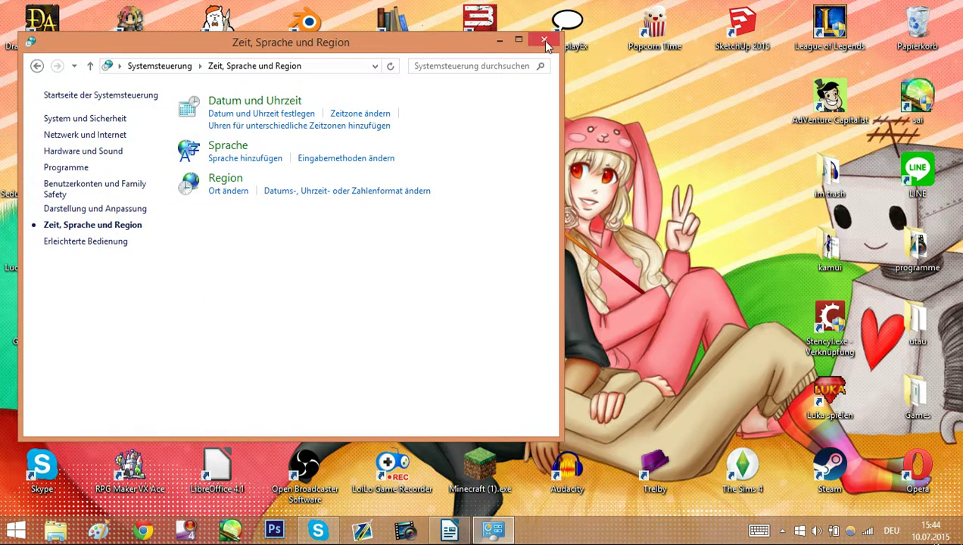
{"action": "left_click", "coordinate": [545, 43]}
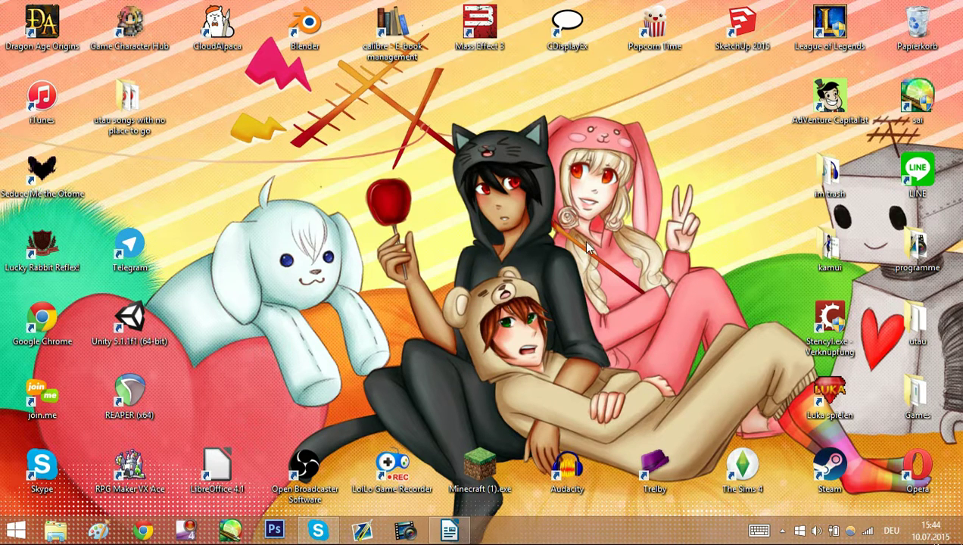
Step: Open Chrome and search the web for 'download utau'
{"action": "left_click", "coordinate": [142, 530]}
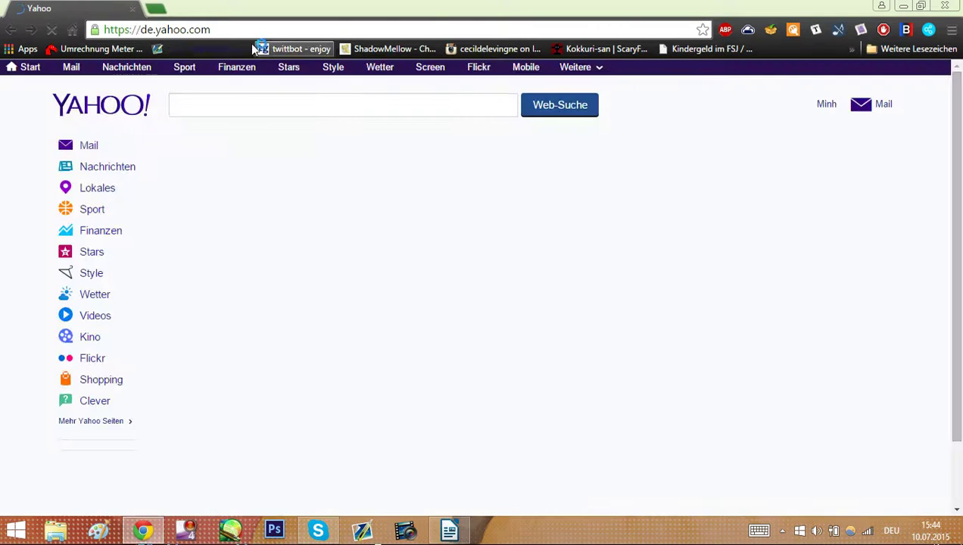
{"action": "left_click", "coordinate": [249, 28]}
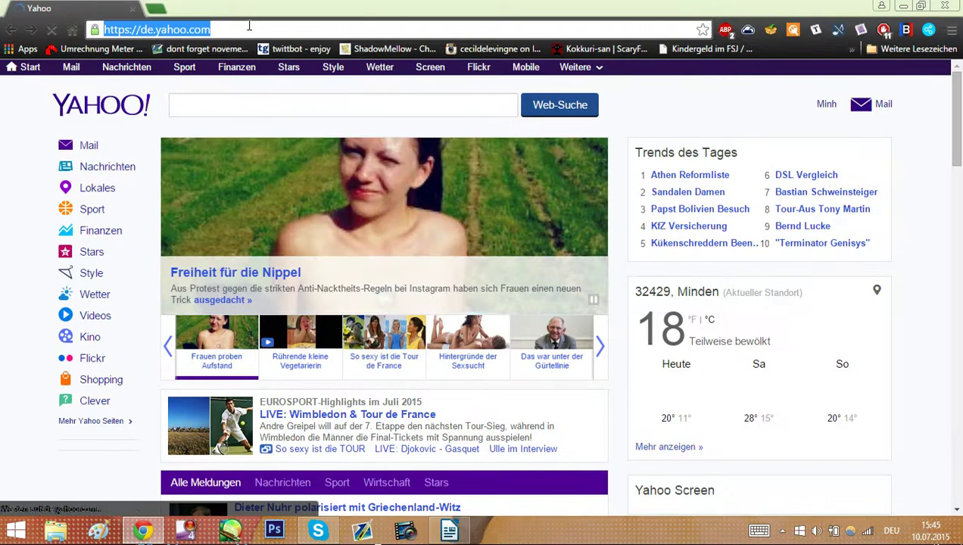
{"action": "type", "text": "downloa"}
{"action": "key", "text": "BackSpace"}
{"action": "key", "text": "BackSpace"}
{"action": "type", "text": "iad"}
{"action": "key", "text": "BackSpace"}
{"action": "key", "text": "BackSpace"}
{"action": "key", "text": "BackSpace"}
{"action": "type", "text": "oad"}
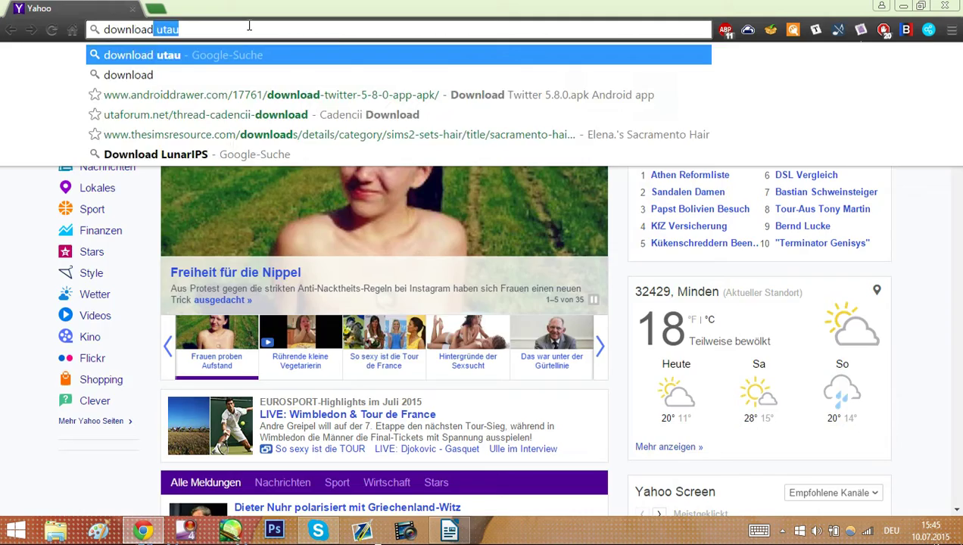
{"action": "key", "text": "Return"}
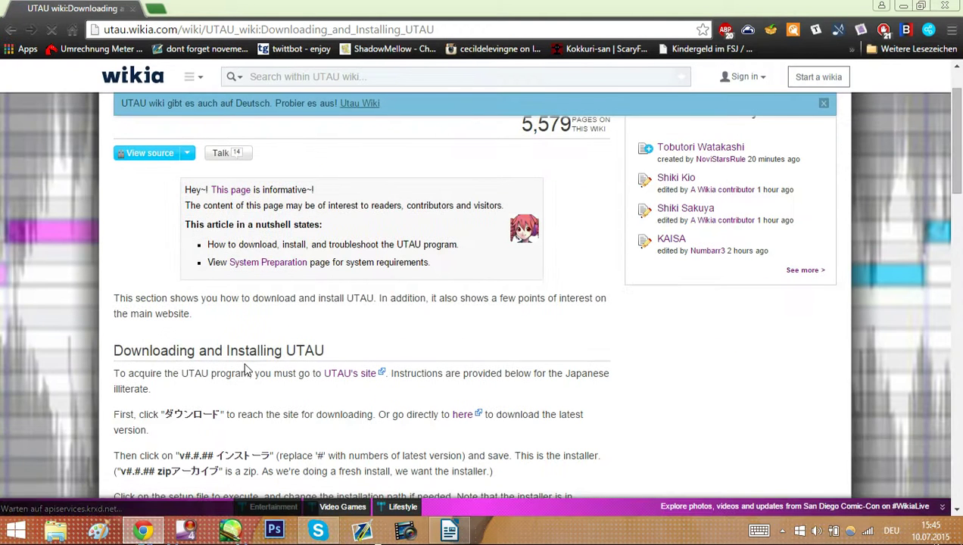
Step: Go to UTAU's official site and download the v0.4.18e installer utau0418e-inst.zip
{"action": "left_click", "coordinate": [346, 377]}
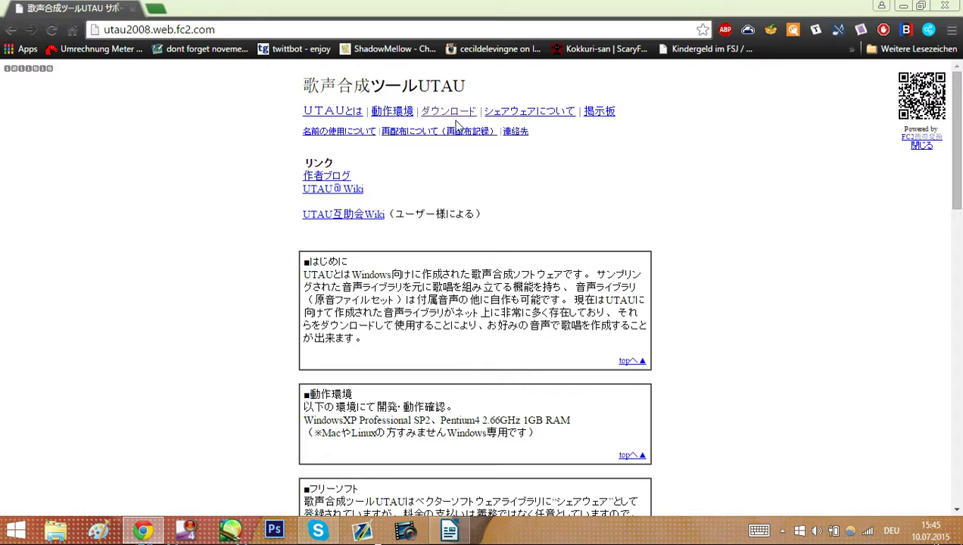
{"action": "left_click", "coordinate": [438, 112]}
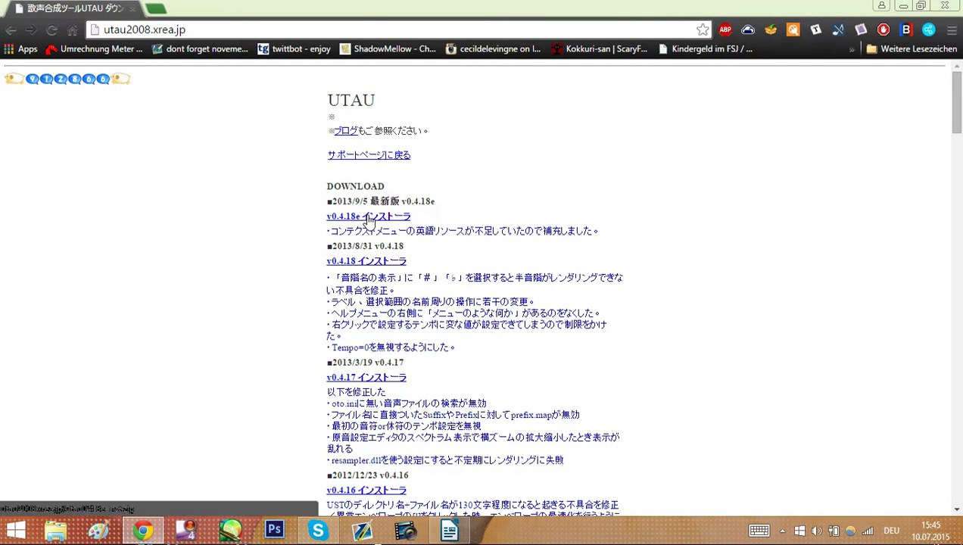
{"action": "left_click", "coordinate": [374, 217]}
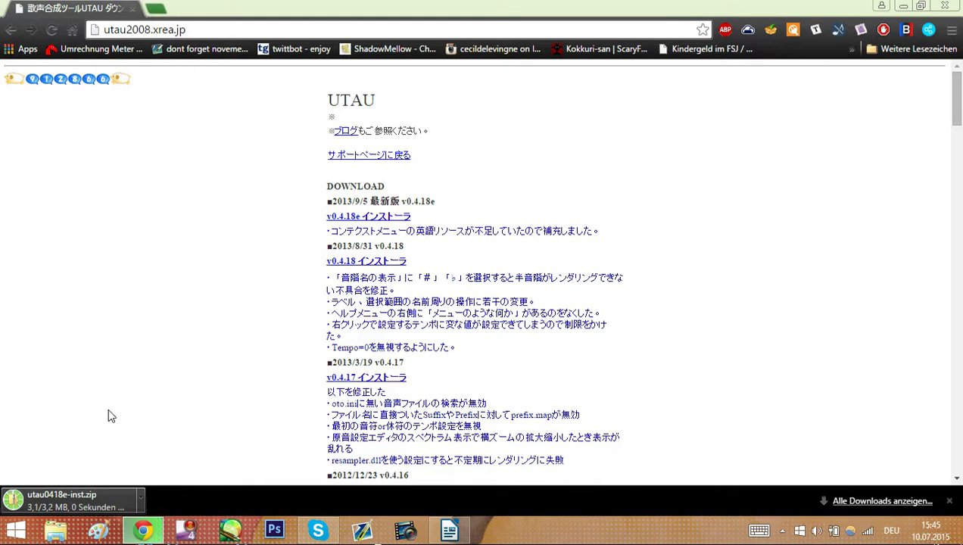
Step: Extract utau0418e-inst.zip into a utau0418e-inst folder and open that folder
{"action": "left_click", "coordinate": [140, 501]}
{"action": "left_click", "coordinate": [185, 452]}
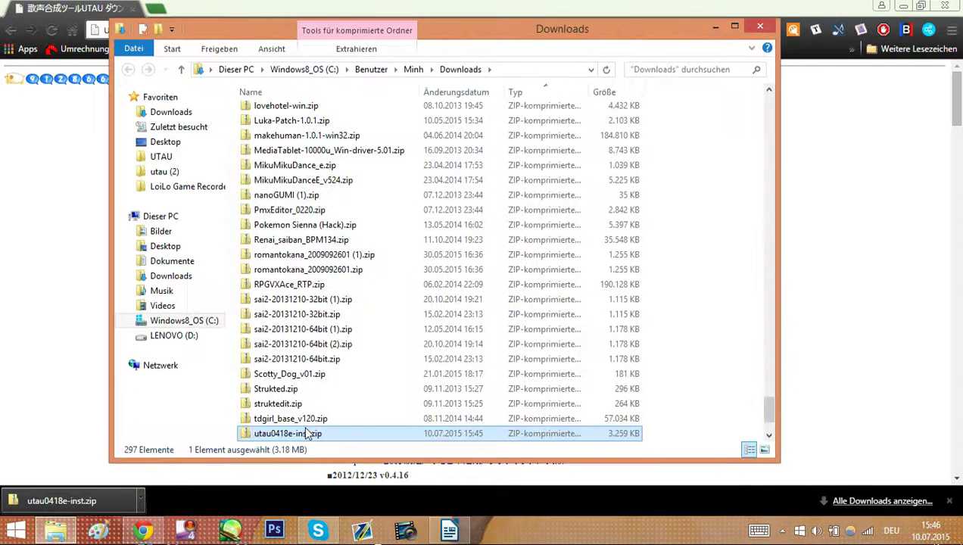
{"action": "right_click", "coordinate": [295, 435]}
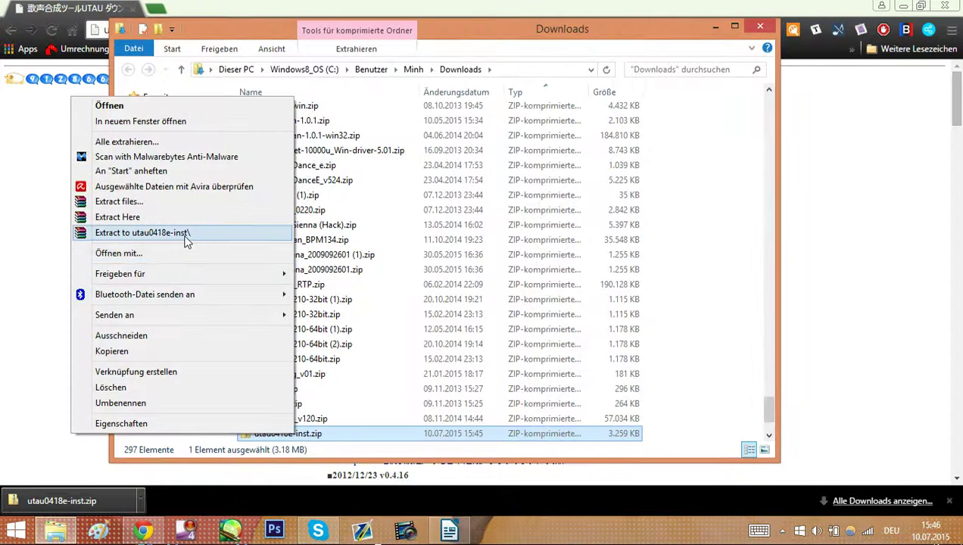
{"action": "left_click", "coordinate": [144, 232]}
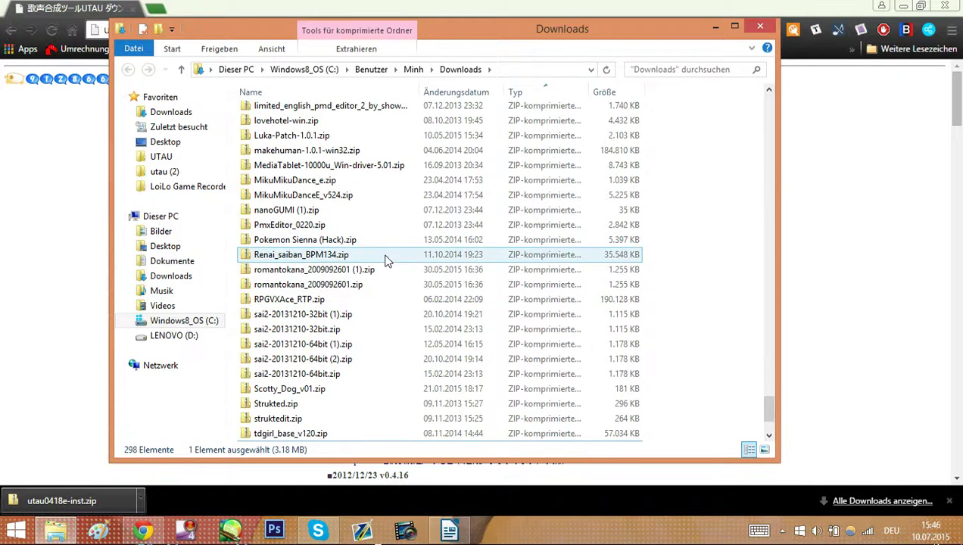
{"action": "scroll", "coordinate": [382, 300], "scroll_direction": "up", "scroll_amount": 20}
{"action": "scroll", "coordinate": [382, 299], "scroll_direction": "up", "scroll_amount": 20}
{"action": "scroll", "coordinate": [382, 300], "scroll_direction": "up", "scroll_amount": 9}
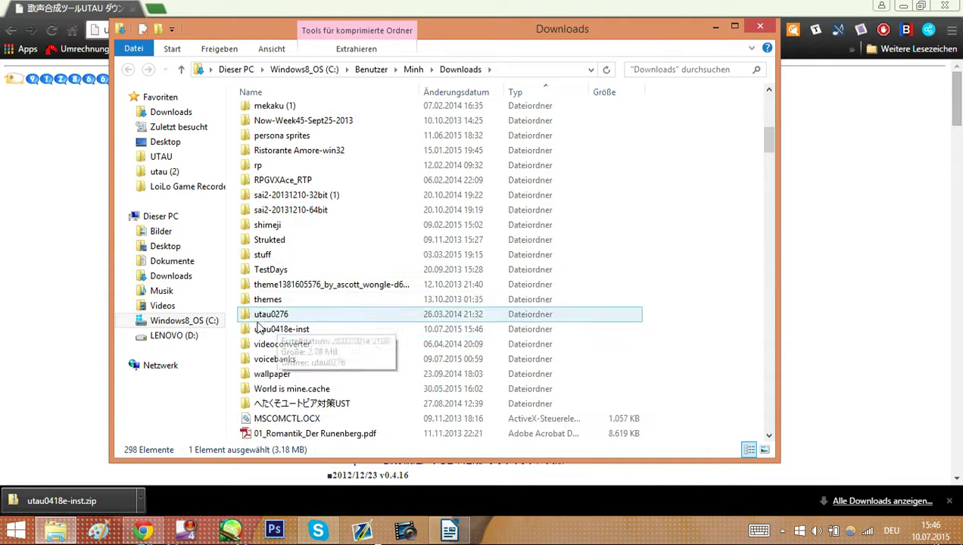
{"action": "double_click", "coordinate": [288, 330]}
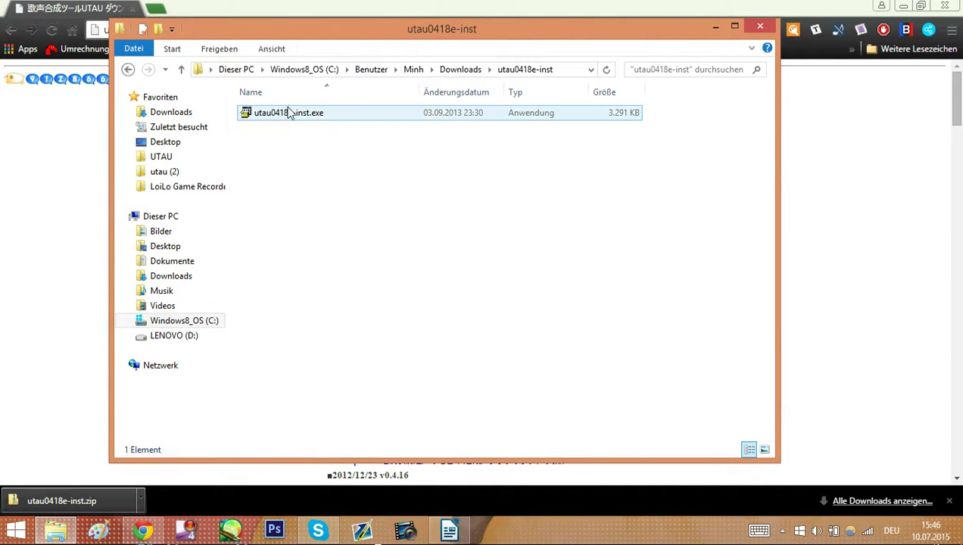
Step: Run utau0418e-inst.exe and install UTAU into C:\Program Files (x86)\UTAU\
{"action": "double_click", "coordinate": [264, 118]}
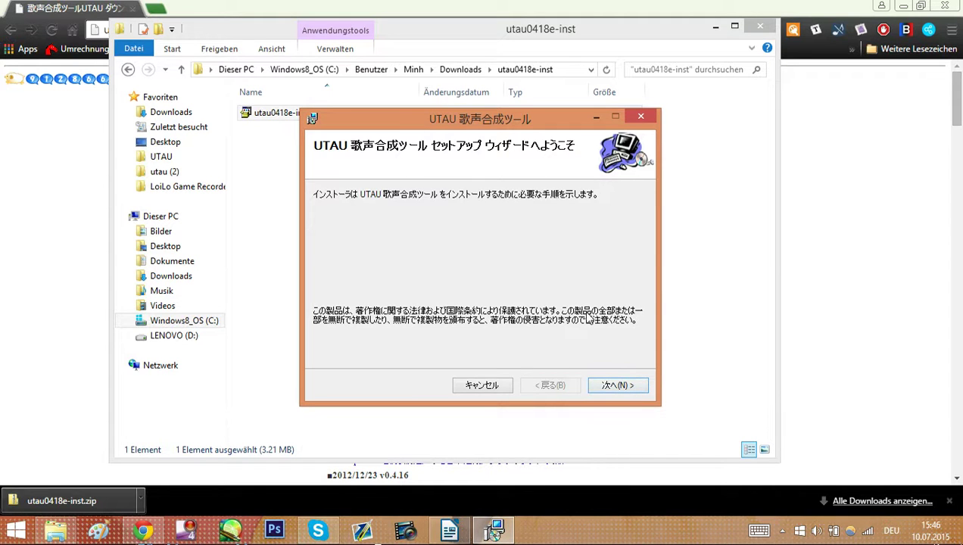
{"action": "left_click", "coordinate": [612, 390]}
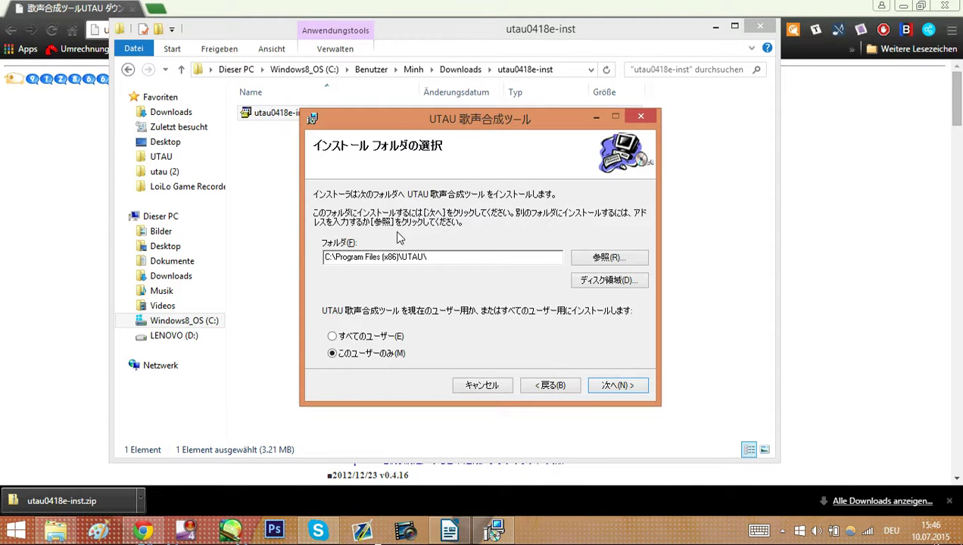
{"action": "left_click", "coordinate": [609, 258]}
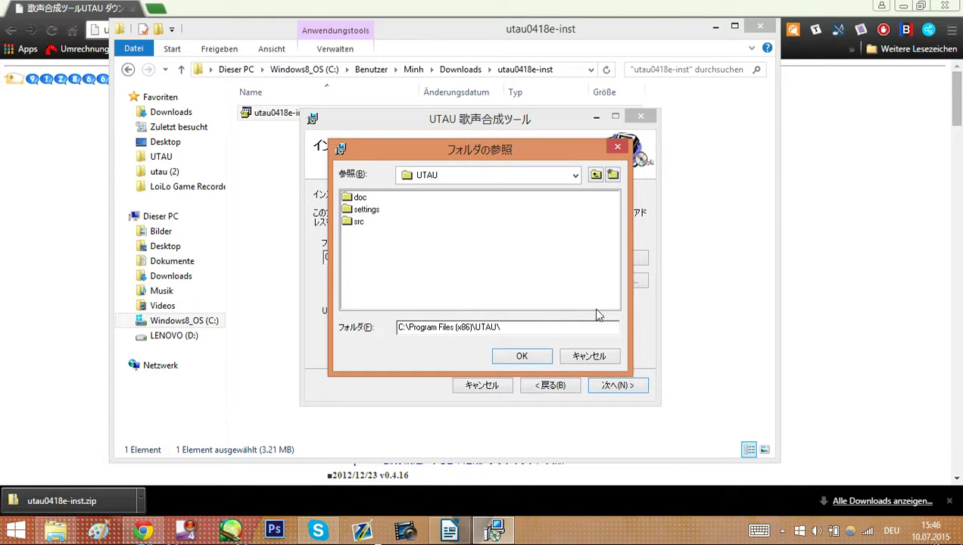
{"action": "left_click", "coordinate": [530, 358]}
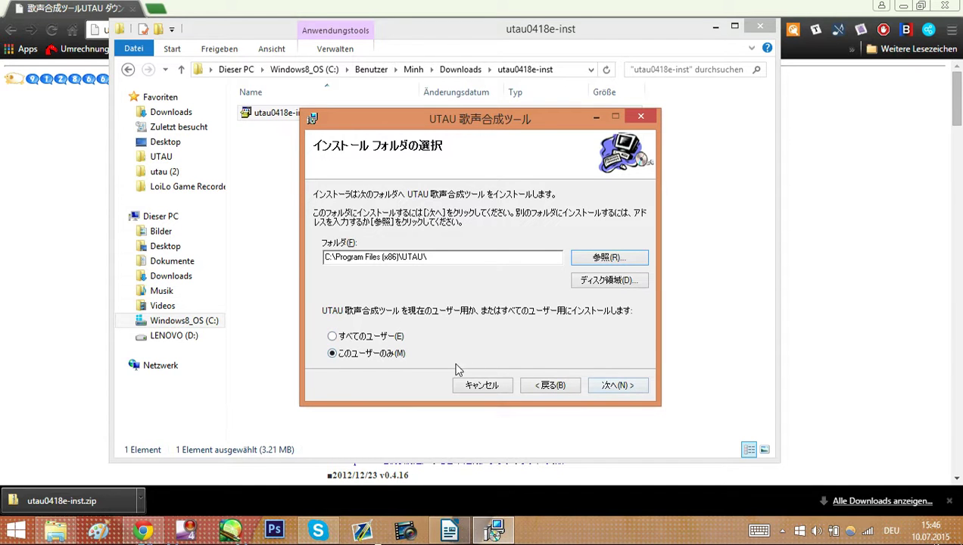
{"action": "left_click", "coordinate": [616, 386]}
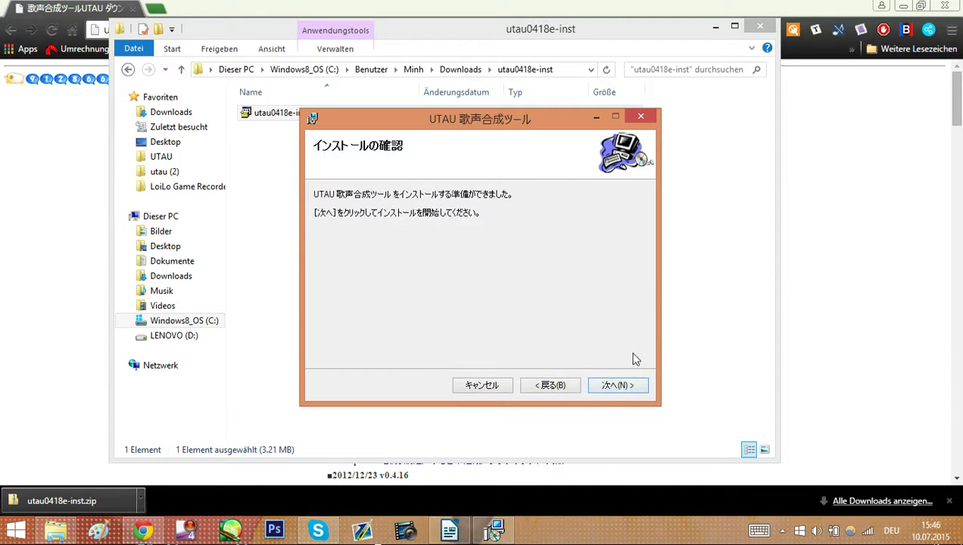
{"action": "left_click", "coordinate": [617, 386]}
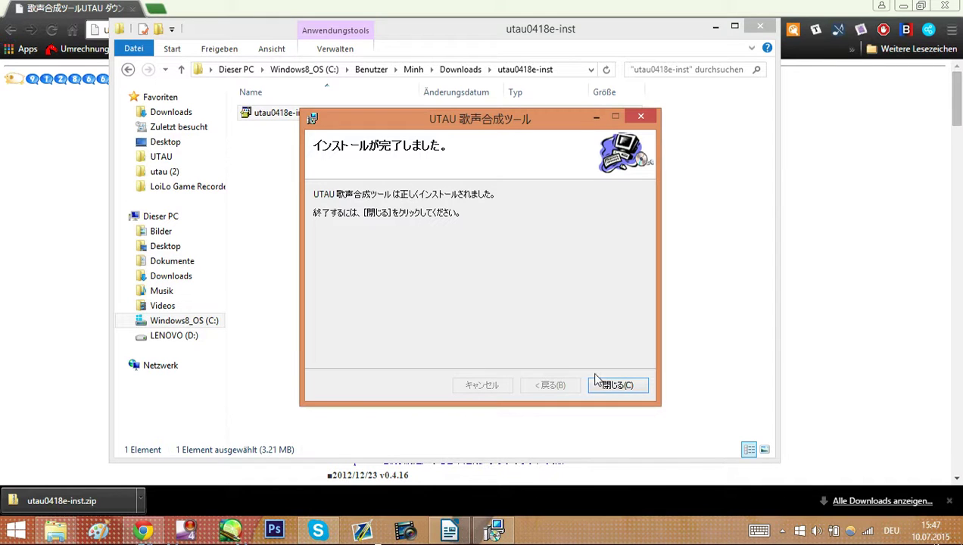
{"action": "left_click", "coordinate": [632, 388]}
Step: Show the desktop, then maximize and restore the UTAU New Project window
{"action": "key", "text": "super+d"}
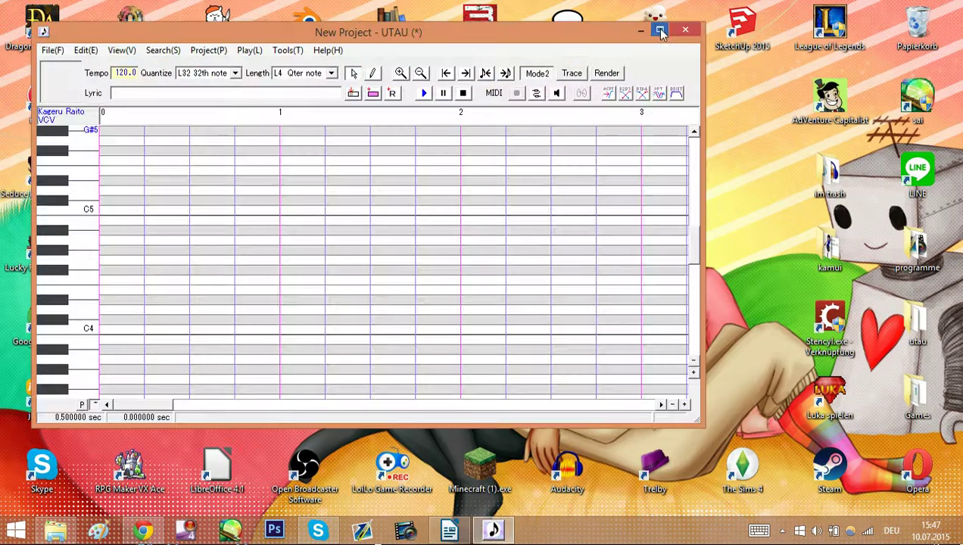
{"action": "left_click", "coordinate": [655, 28]}
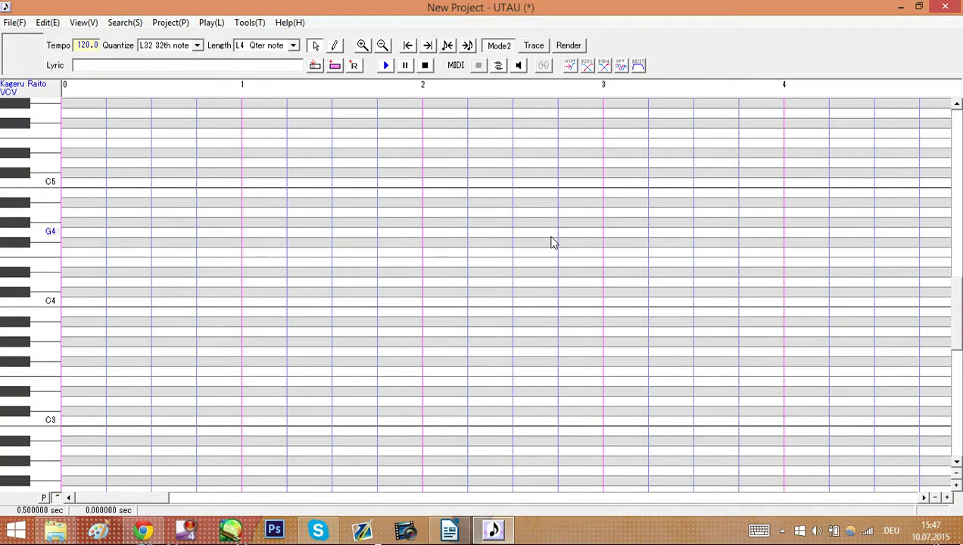
{"action": "left_click", "coordinate": [919, 6]}
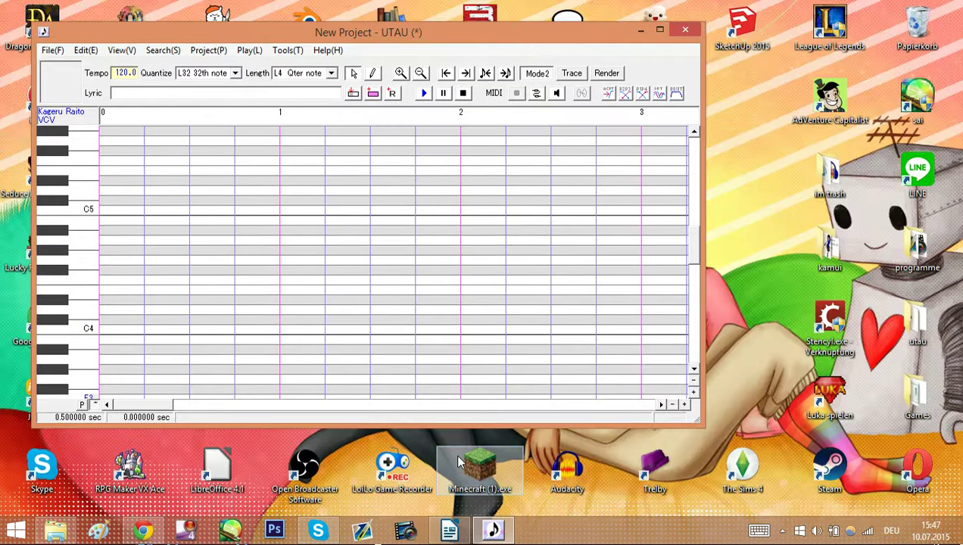